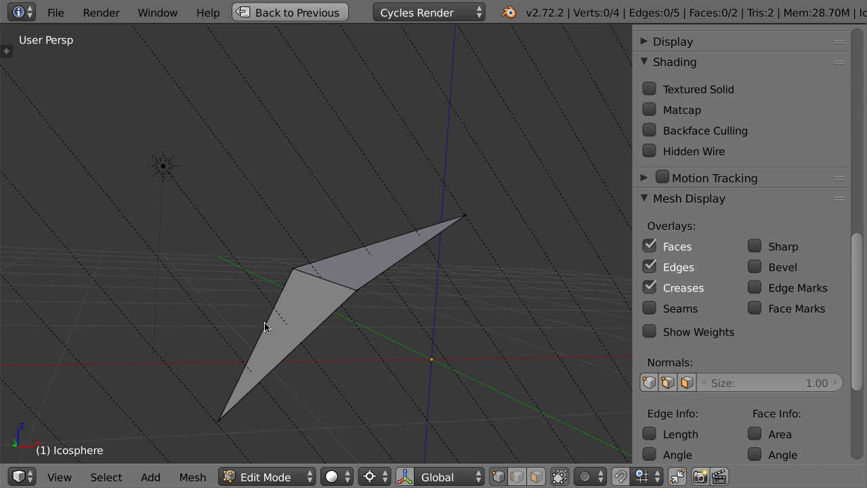
Show cyan face normals on the two triangles and sketch an annotation stroke beside one.
click(686, 383)
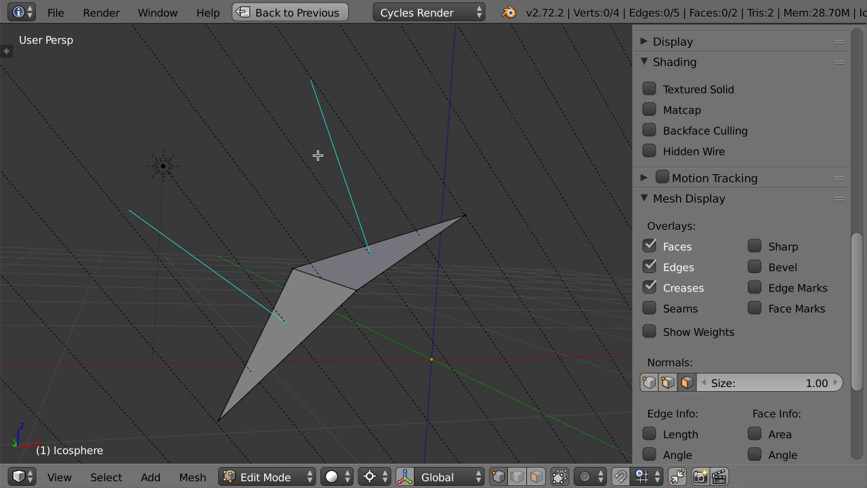
drag(306, 160, 334, 141)
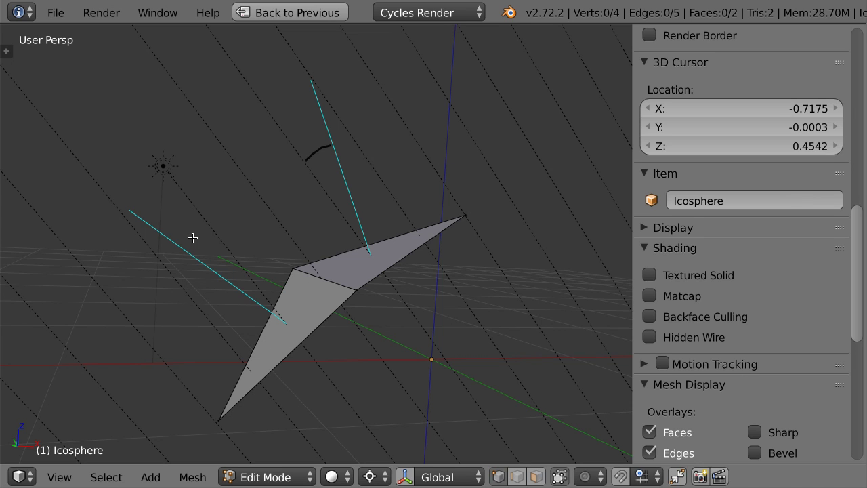
Add a short annotation stroke beside the mesh.
drag(212, 229, 192, 256)
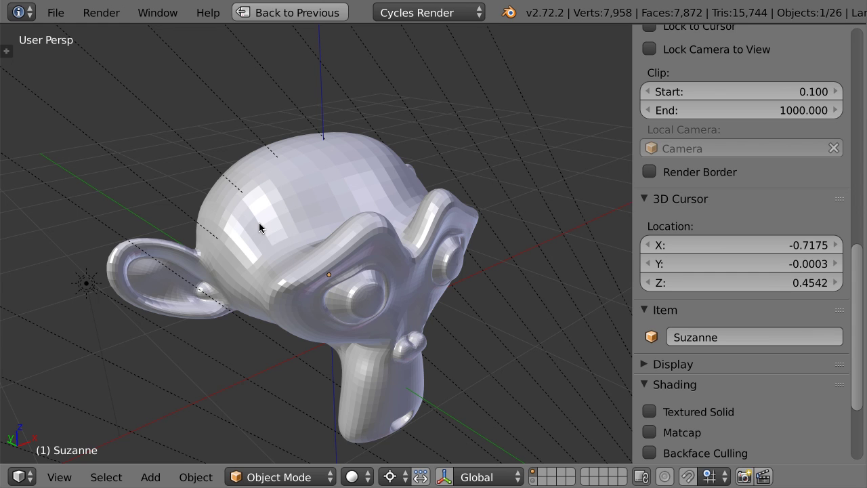
Triangulate all of Suzanne's faces in Edit Mode with Ctrl+T.
key(Tab)
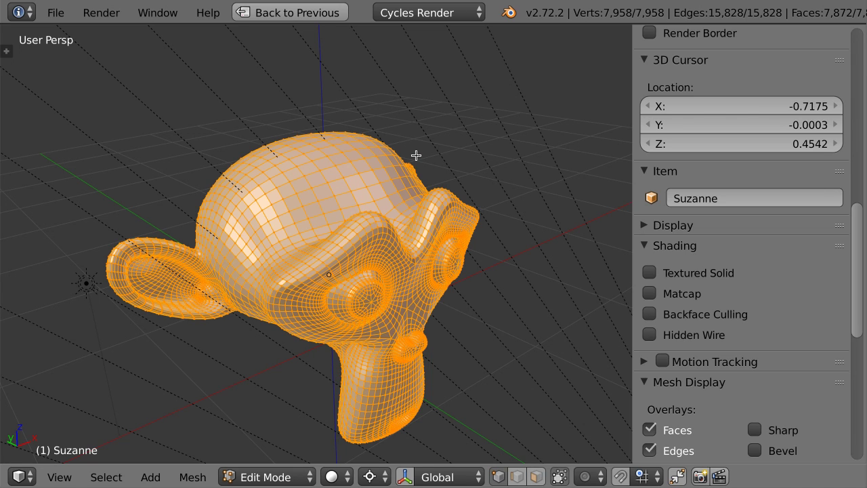
key(ctrl+t)
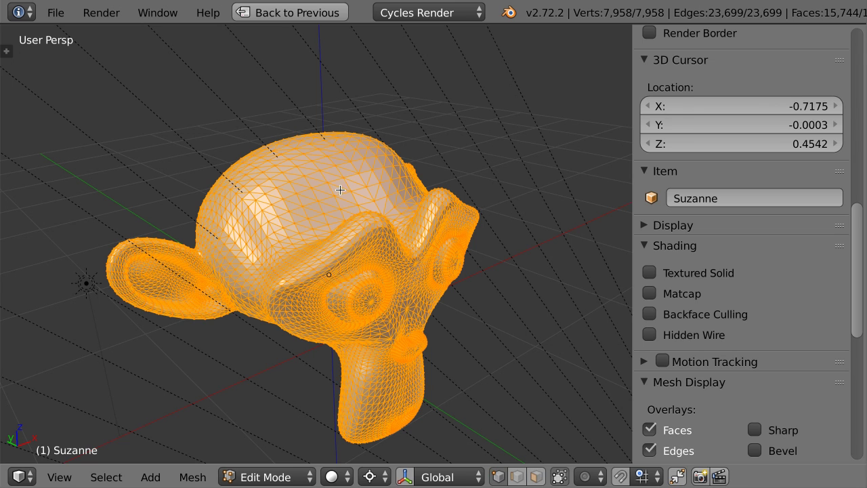
key(Tab)
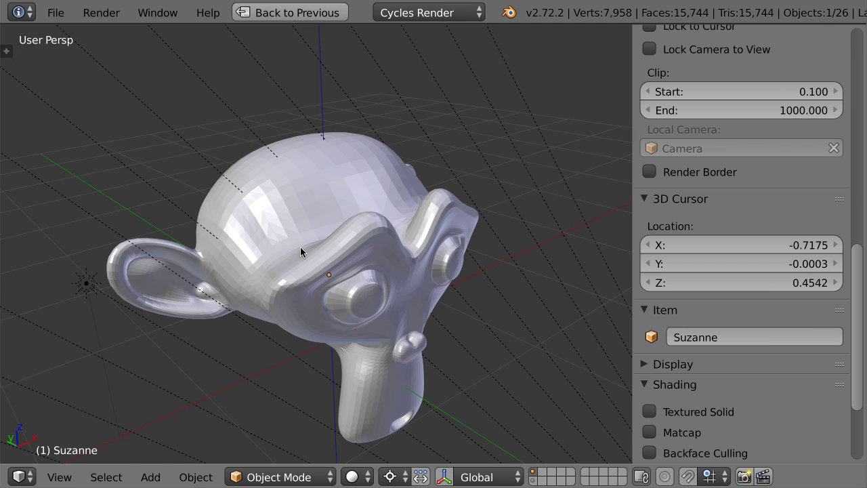
Apply Shade Smooth to Suzanne through the 'smooth' command search.
middle_drag(307, 240, 301, 245)
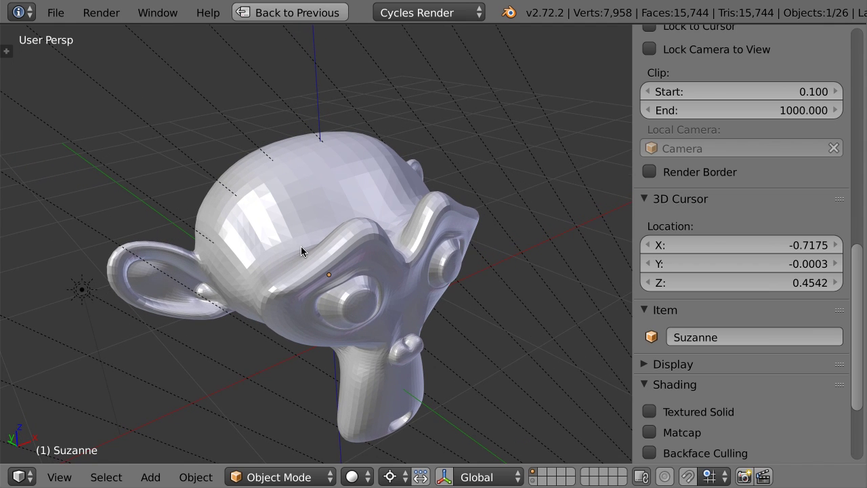
key(space)
text(smooth)
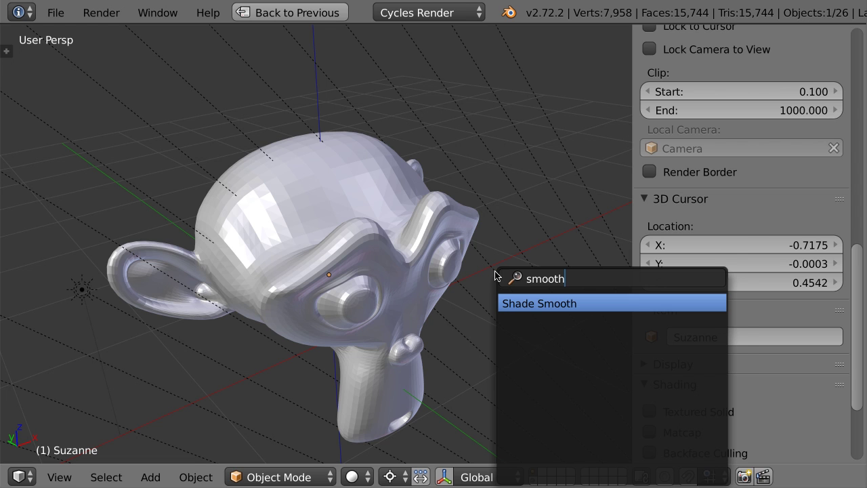
key(Return)
key(r)
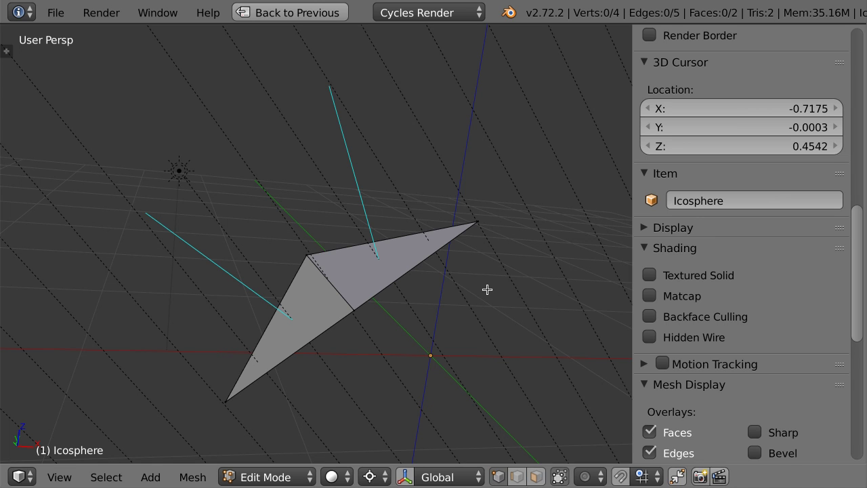
Switch to Front Orthographic view and zoom out on the two-triangle mesh.
key(KP_1)
key(KP_5)
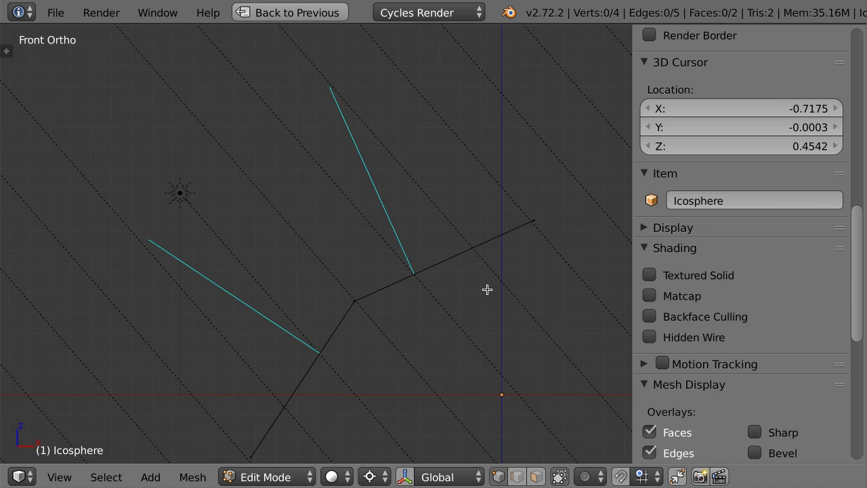
scroll(426, 319, down, 1)
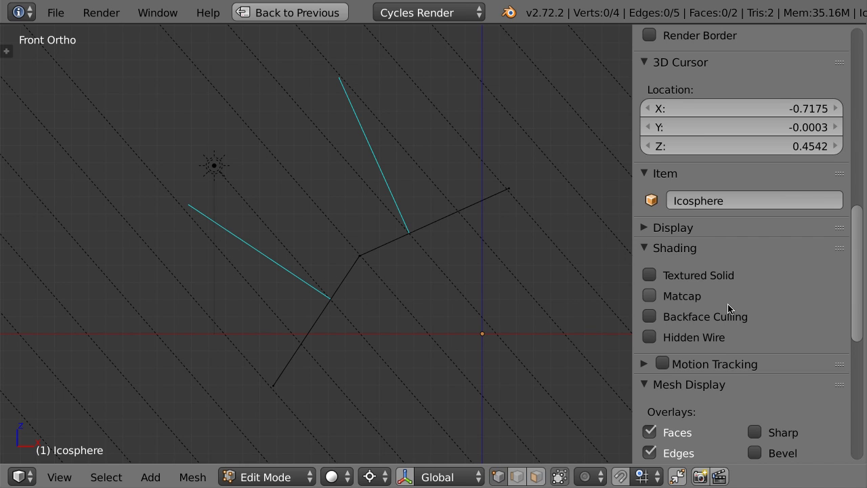
scroll(768, 308, down, 3)
scroll(762, 314, down, 3)
scroll(759, 315, down, 1)
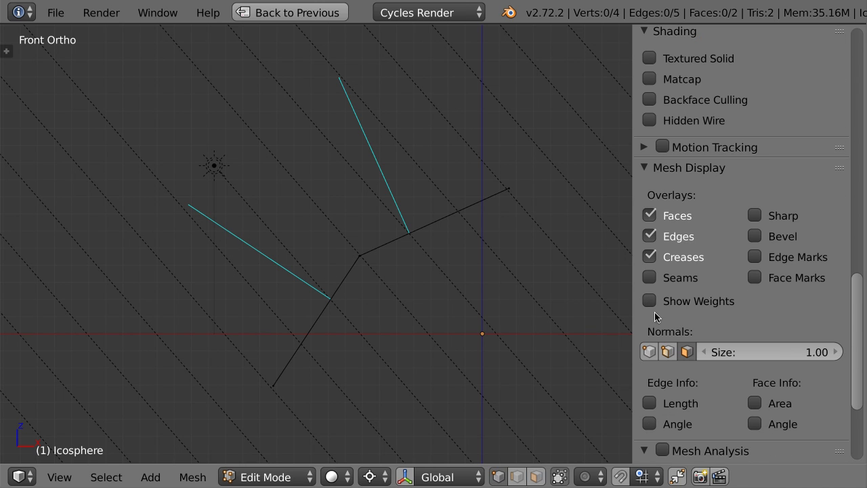
mouse_move(419, 300)
middle_down()
mouse_move(429, 329)
mouse_move(439, 283)
middle_up()
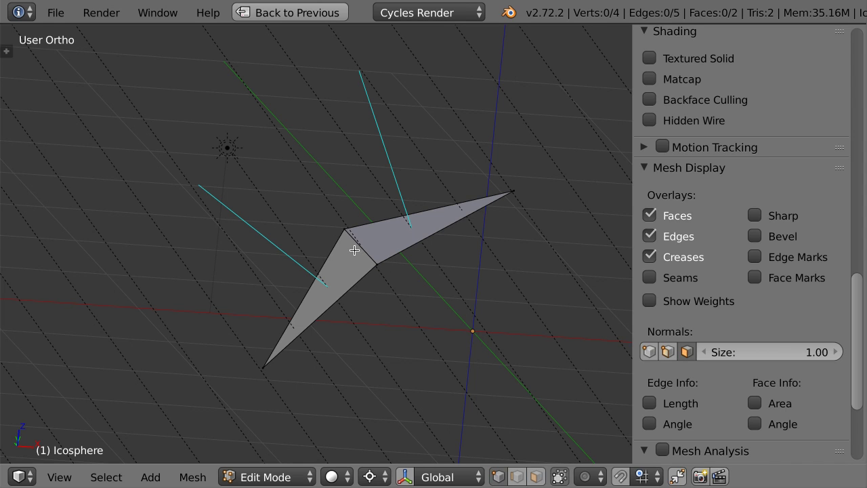
Turn on blue vertex normals and re-enable the cyan face normals.
click(687, 353)
click(648, 351)
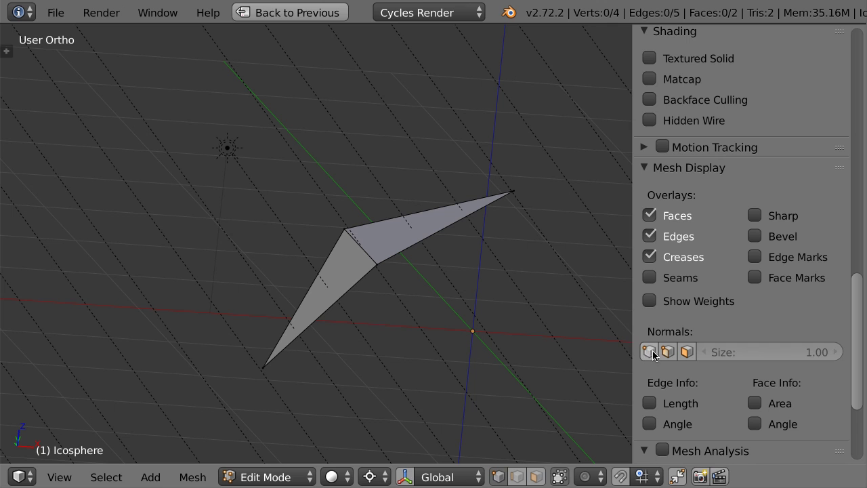
middle_drag(401, 274, 508, 254)
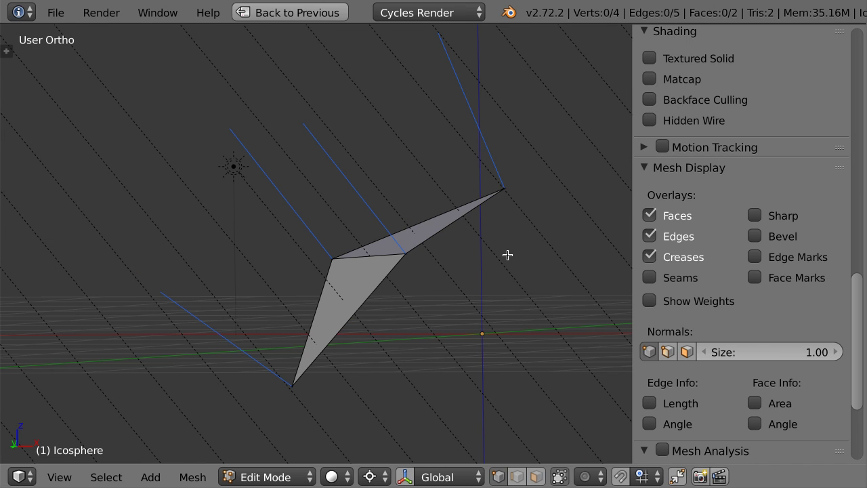
key(KP_1)
click(686, 352)
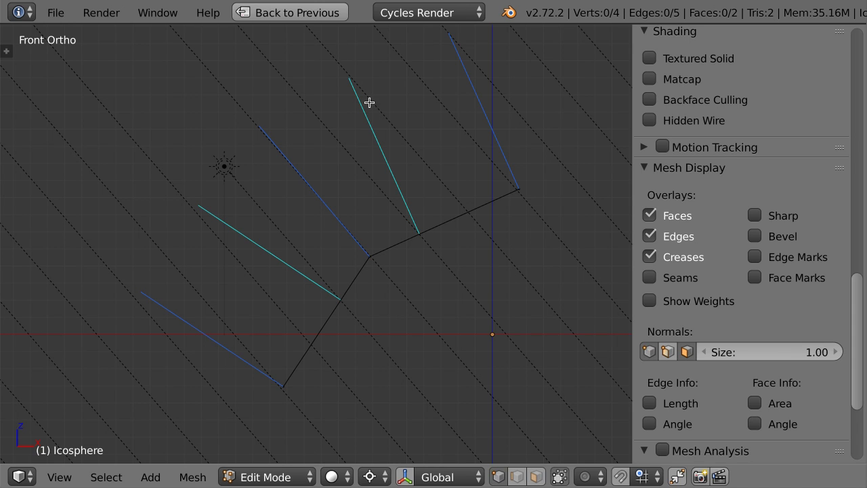
Rotate the lower-left end vertex about -73 degrees and extrude it into a new edge.
right_click(285, 386)
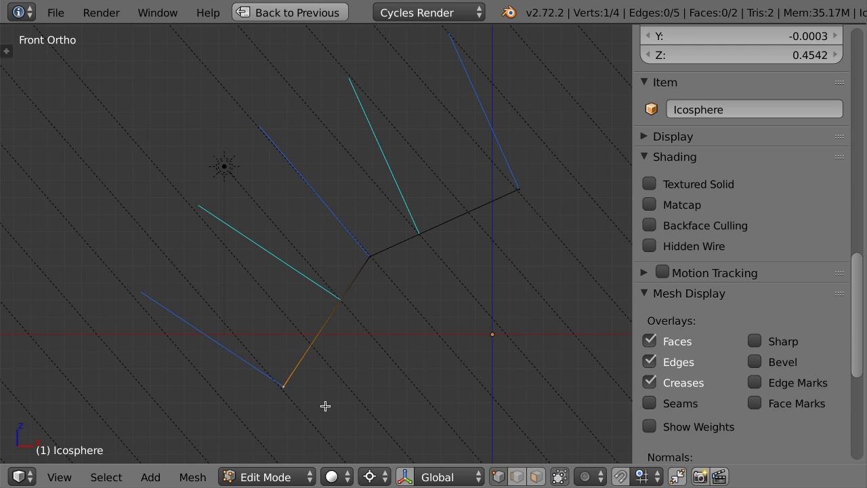
key(r)
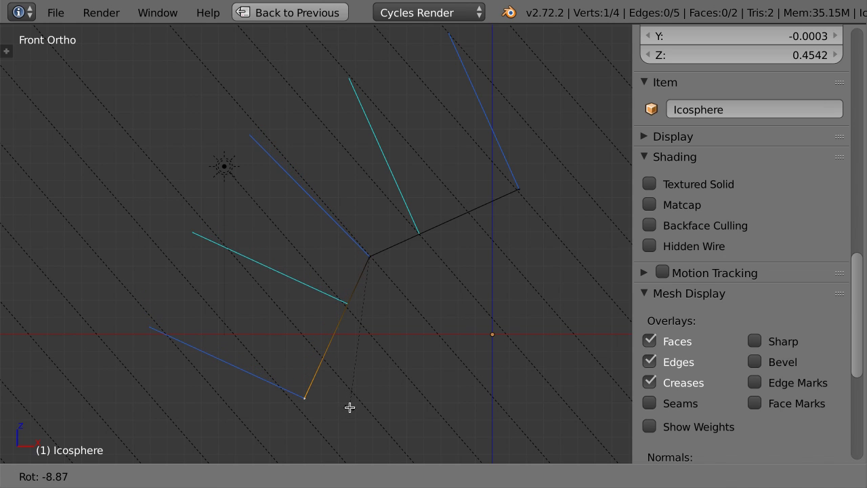
click(479, 325)
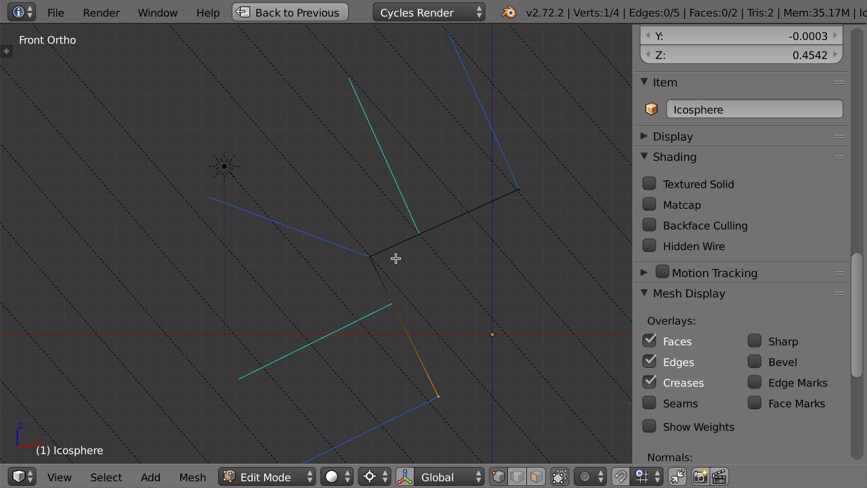
mouse_move(474, 219)
middle_down()
mouse_move(389, 285)
mouse_move(410, 257)
mouse_move(393, 293)
mouse_move(452, 331)
middle_up()
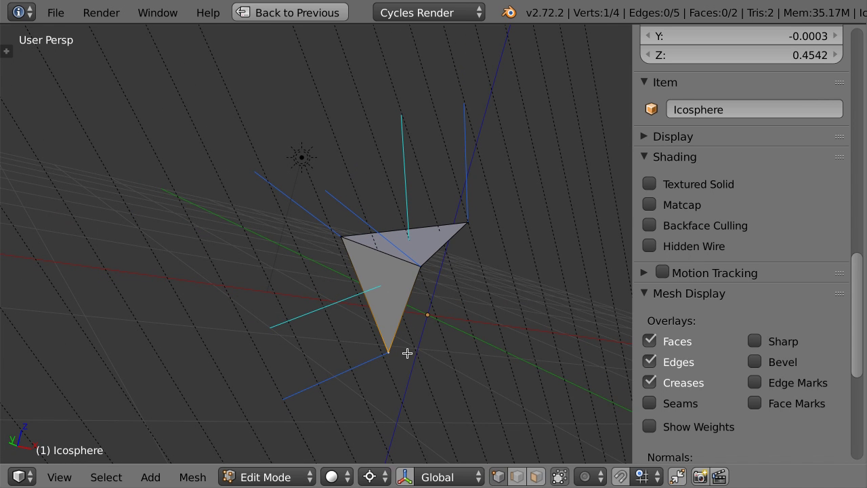
key(e)
click(487, 325)
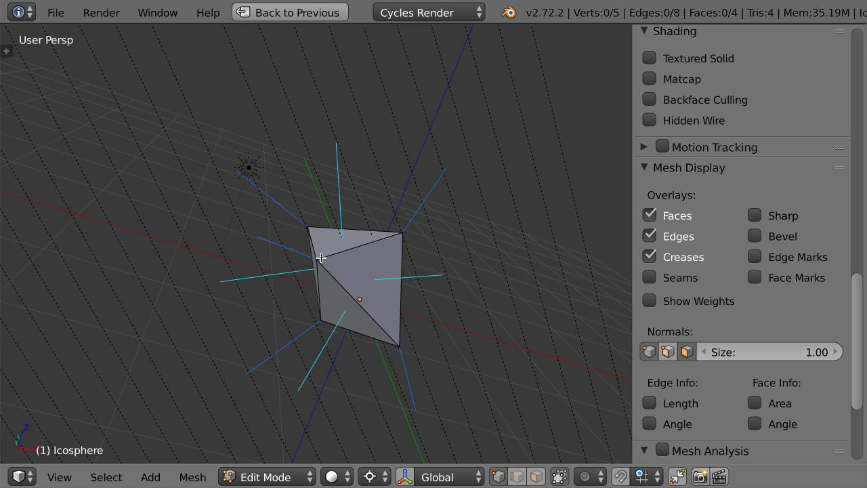
Hide the face normals and return to a zoomed-in Front Ortho view.
click(648, 351)
mouse_move(392, 235)
middle_down()
mouse_move(424, 248)
mouse_move(329, 217)
middle_up()
key(KP_5)
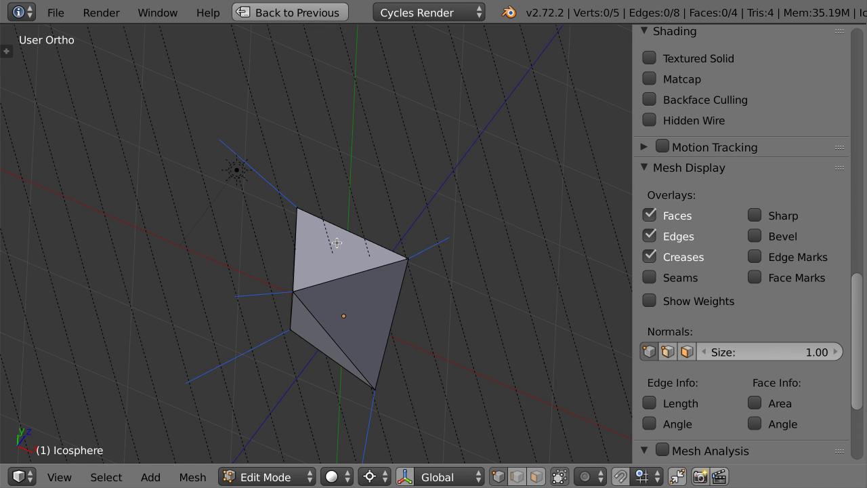
key(KP_1)
middle_drag(336, 242, 336, 274)
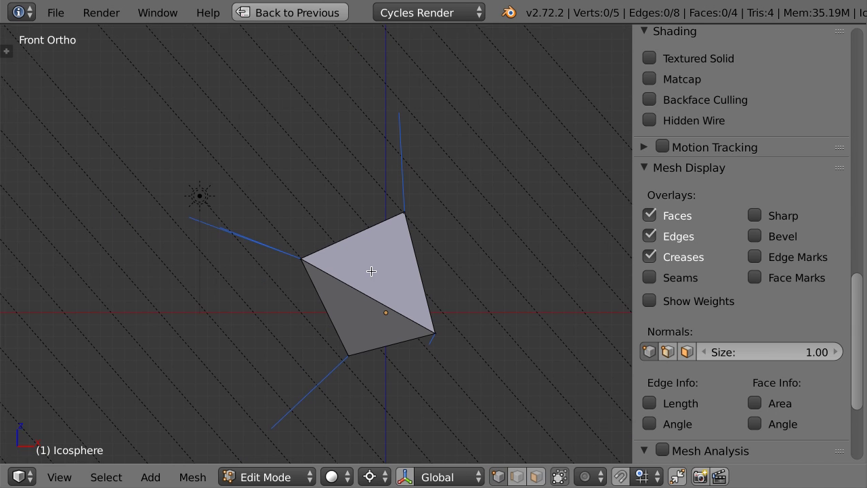
key(KP_1)
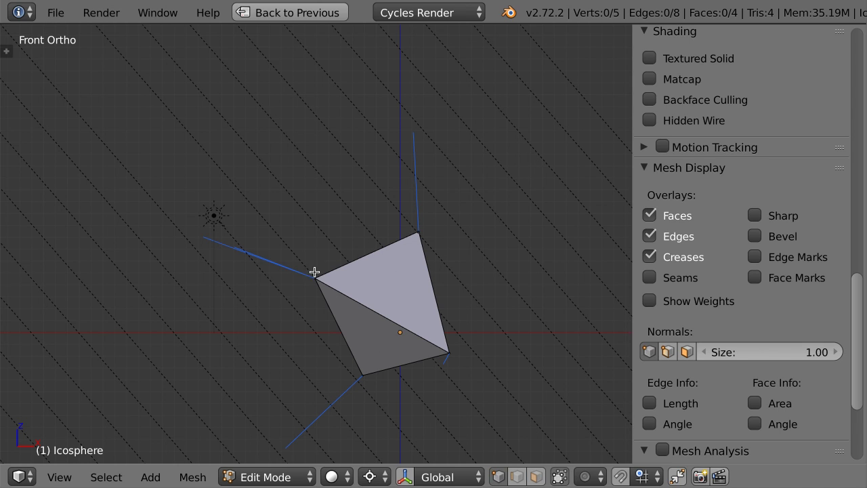
scroll(318, 283, up, 1)
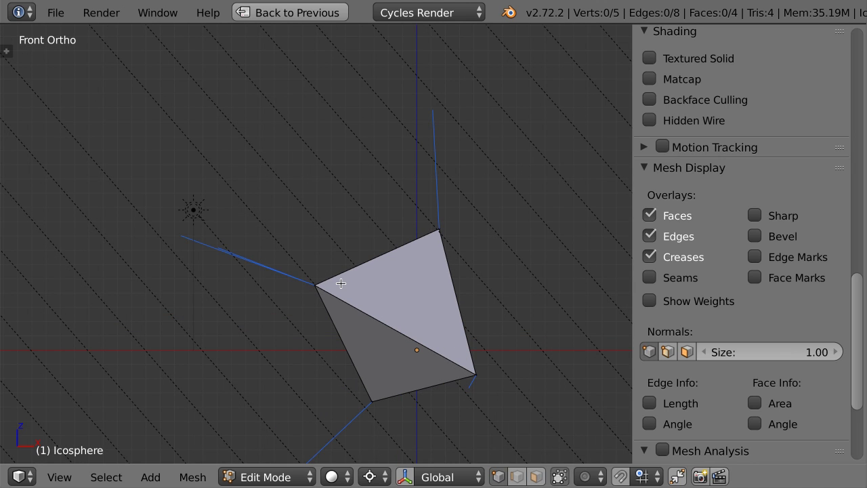
Draw five straight strokes fanning out above the mesh's upper face.
drag(329, 276, 243, 215)
drag(349, 268, 277, 194)
drag(371, 259, 313, 178)
drag(393, 247, 351, 164)
mouse_move(409, 242)
mouse_down()
mouse_move(379, 149)
mouse_move(409, 136)
mouse_up()
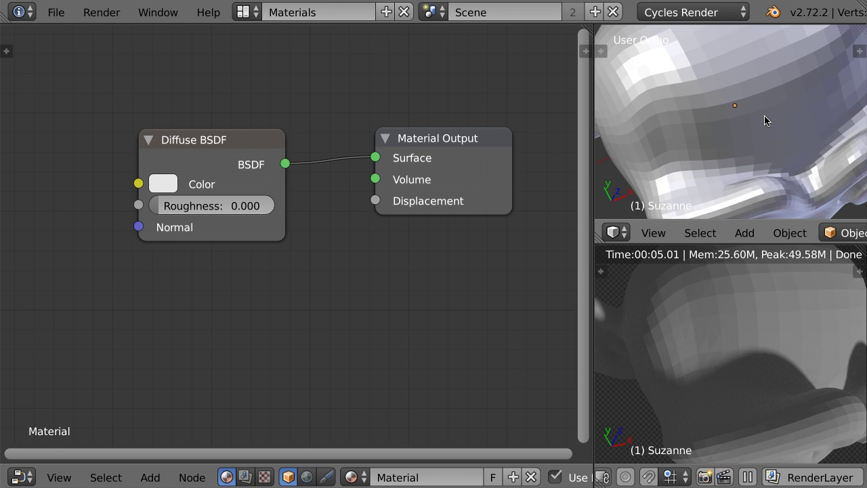
Toggle Suzanne into Edit Mode and back, then zoom the 3D view to frame her.
key(Tab)
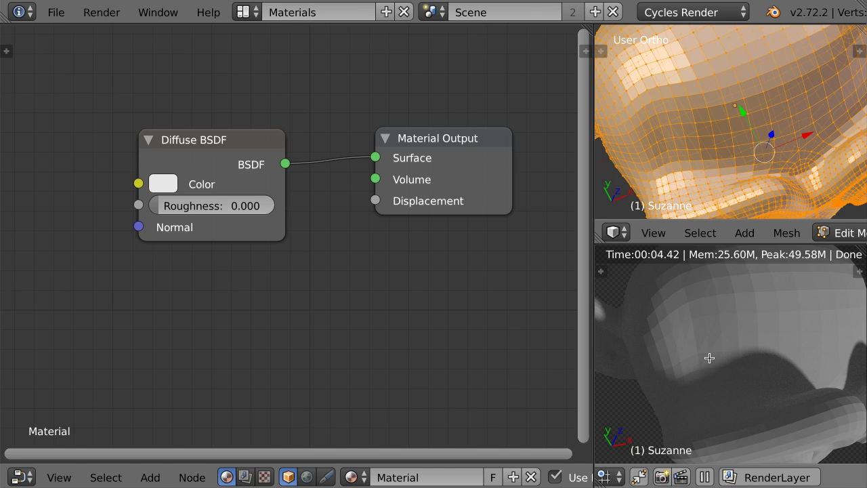
scroll(715, 369, up, 3)
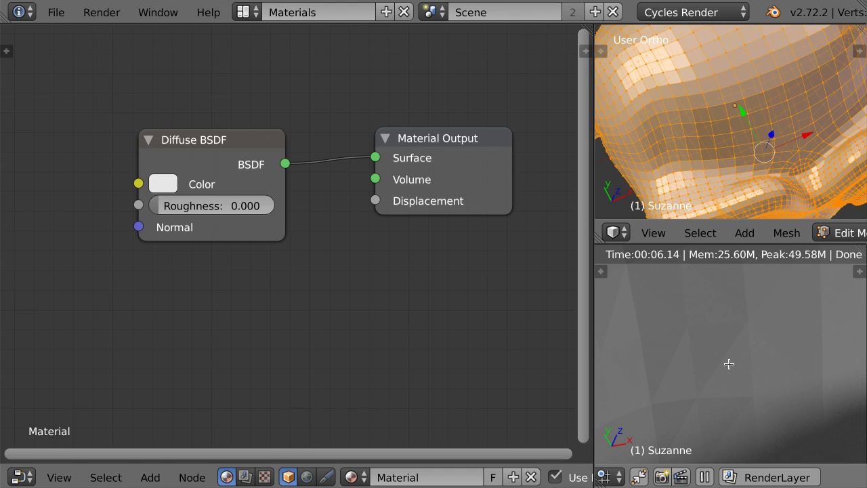
key(Tab)
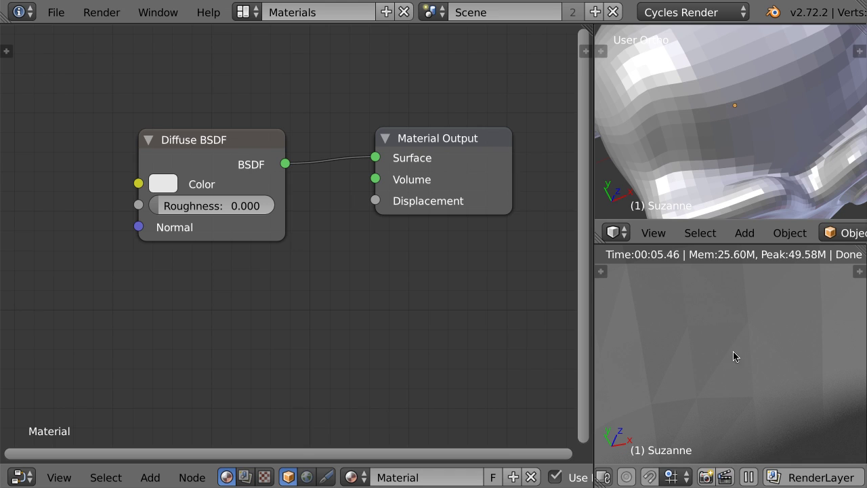
scroll(716, 128, down, 2)
scroll(716, 130, down, 2)
scroll(719, 132, down, 1)
scroll(720, 132, up, 1)
scroll(720, 132, up, 2)
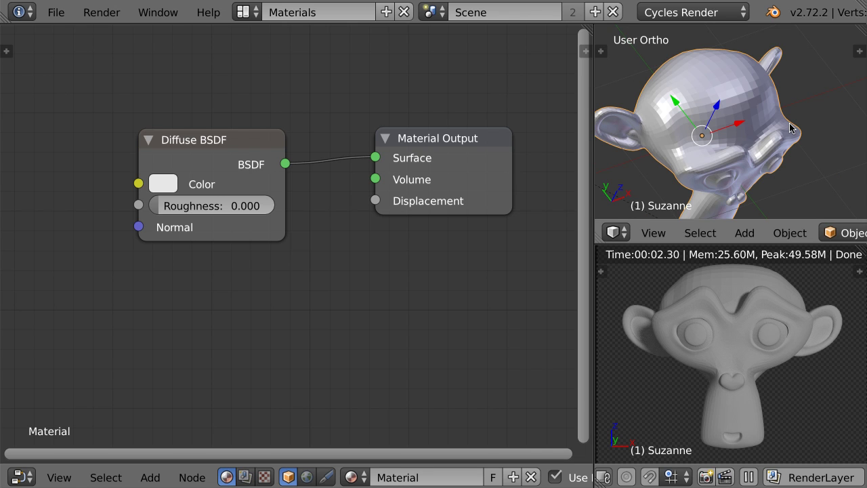
Apply Shade Smooth to Suzanne via command search.
key(space)
text(Shade Smooth)
key(Return)
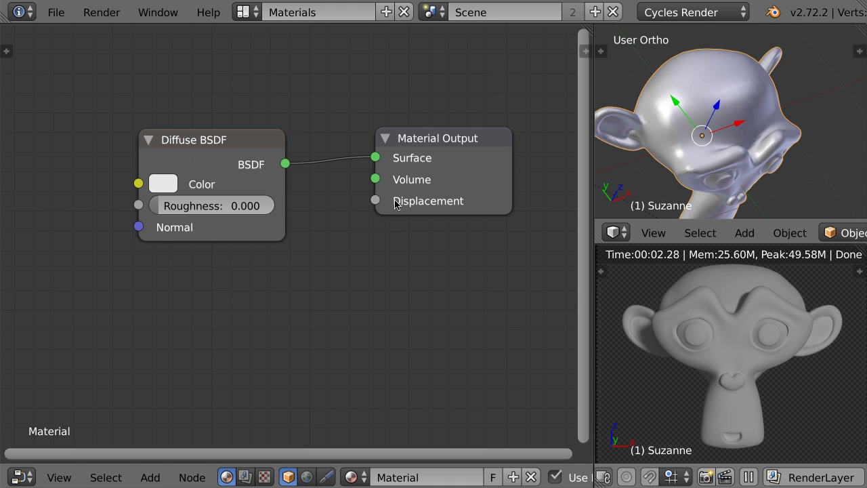
Add a Texture Coordinate node and preview its Normal output through a Viewer.
key(shift+a)
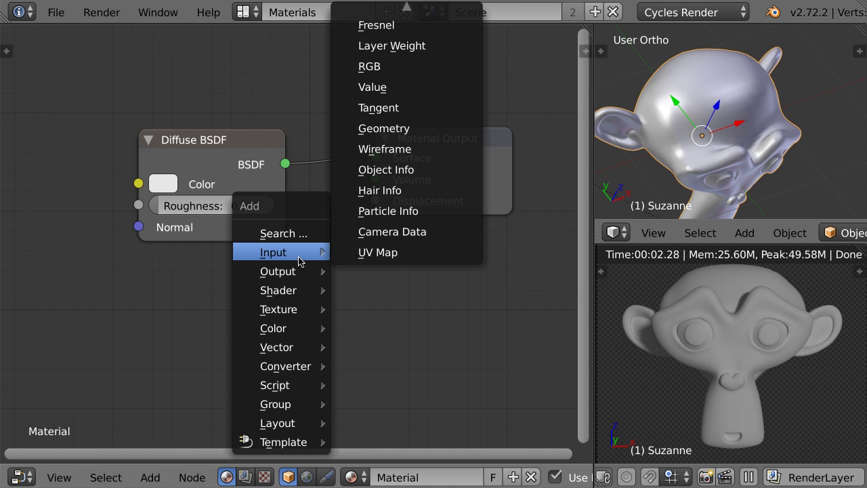
click(399, 41)
click(111, 251)
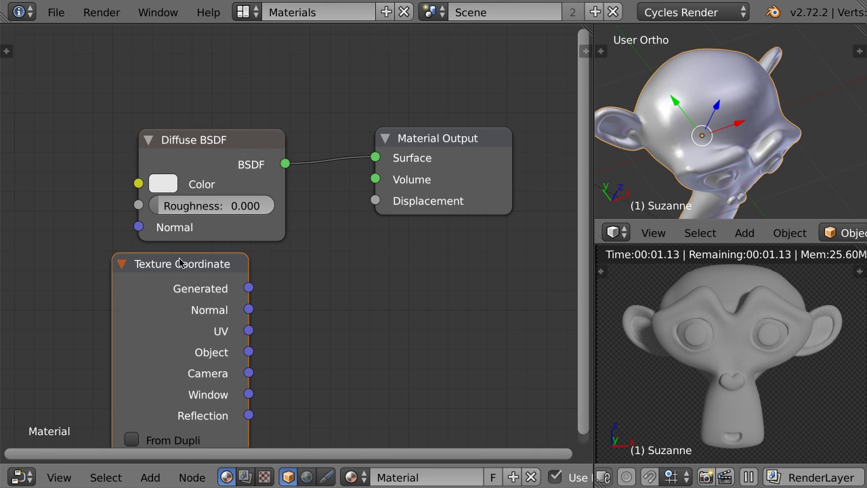
key(Home)
ctrl+shift+click(138, 189)
ctrl+shift+click(138, 189)
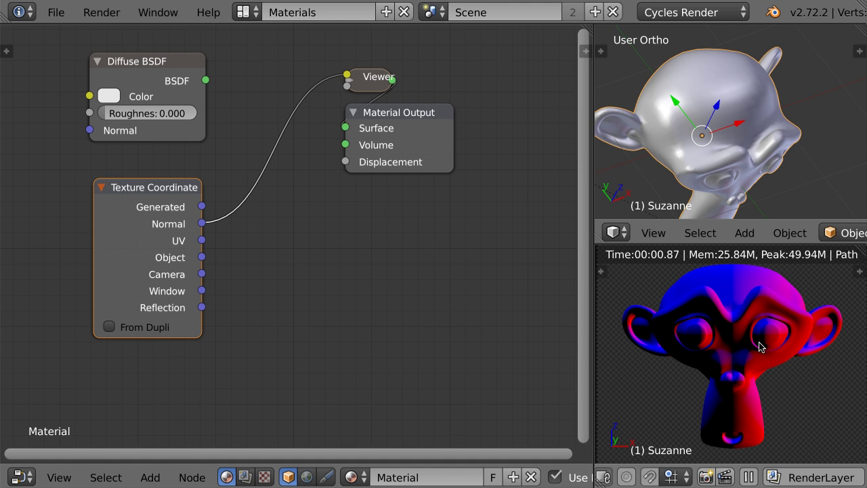
Render Suzanne with F12 and sample pixel colour values across her face.
key(F12)
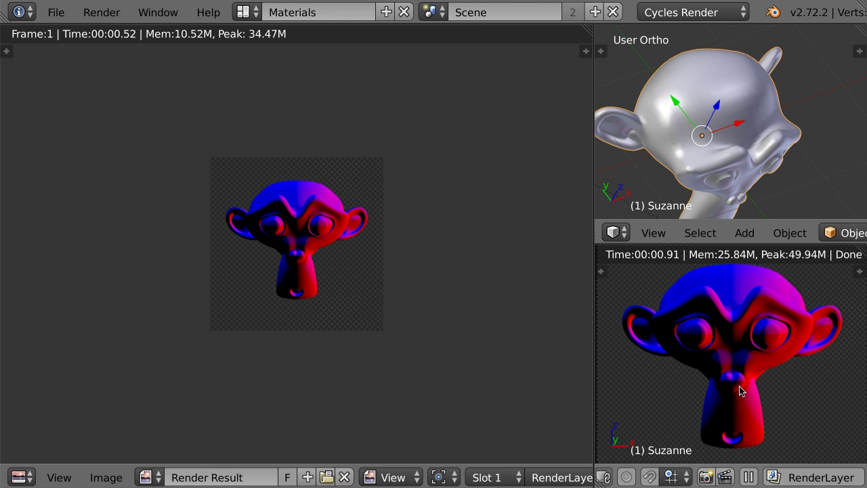
scroll(332, 319, up, 5)
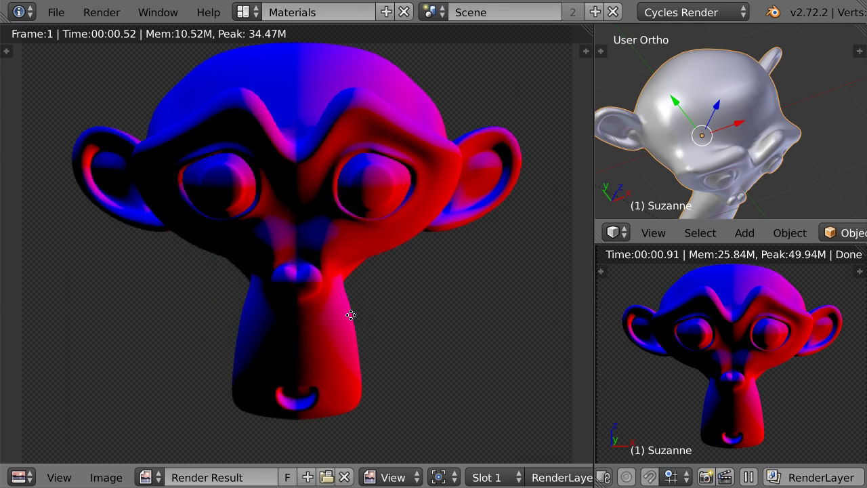
scroll(350, 316, down, 1)
mouse_move(304, 334)
mouse_down()
mouse_move(310, 349)
mouse_move(294, 368)
mouse_move(335, 352)
mouse_move(317, 351)
mouse_move(359, 357)
mouse_move(361, 317)
mouse_move(343, 310)
mouse_move(300, 202)
mouse_move(344, 207)
mouse_move(383, 182)
mouse_move(335, 138)
mouse_move(233, 109)
mouse_move(334, 219)
mouse_up()
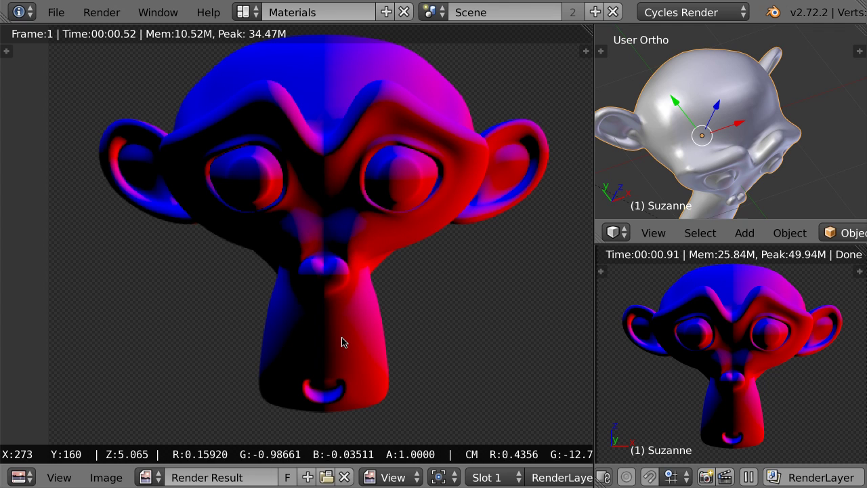
drag(340, 337, 343, 343)
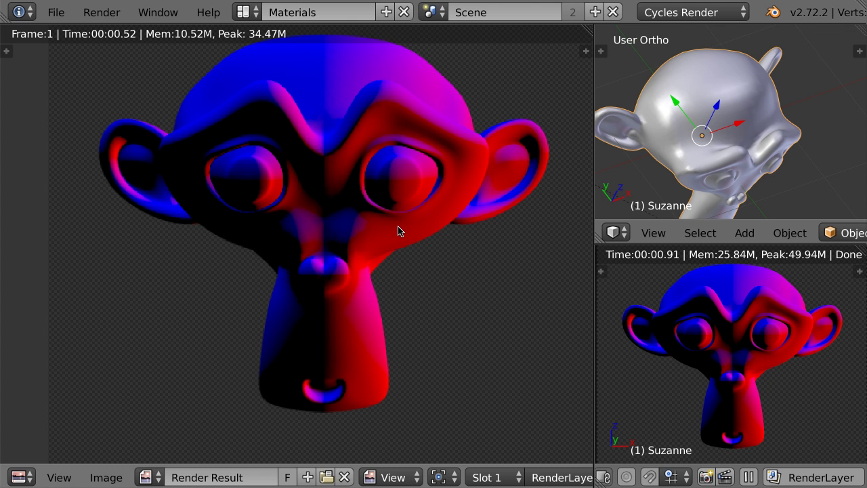
key(shift+F3)
Add a Geometry node below the Texture Coordinate node.
scroll(379, 251, down, 2)
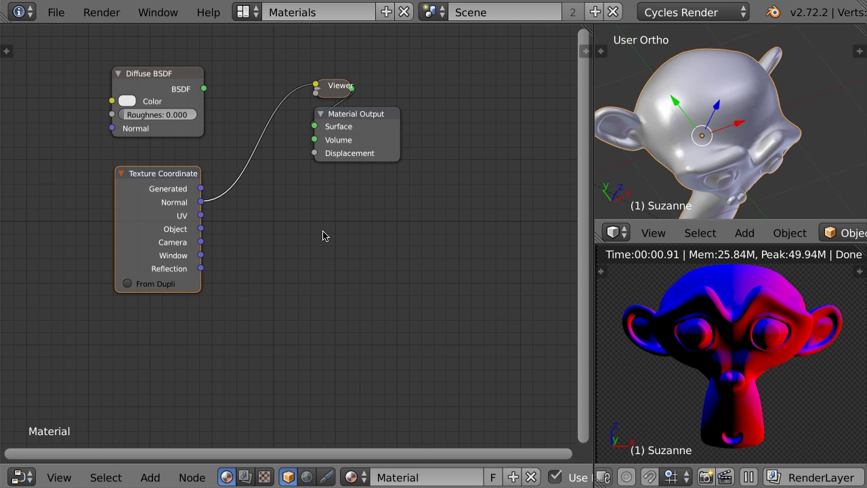
drag(176, 178, 170, 165)
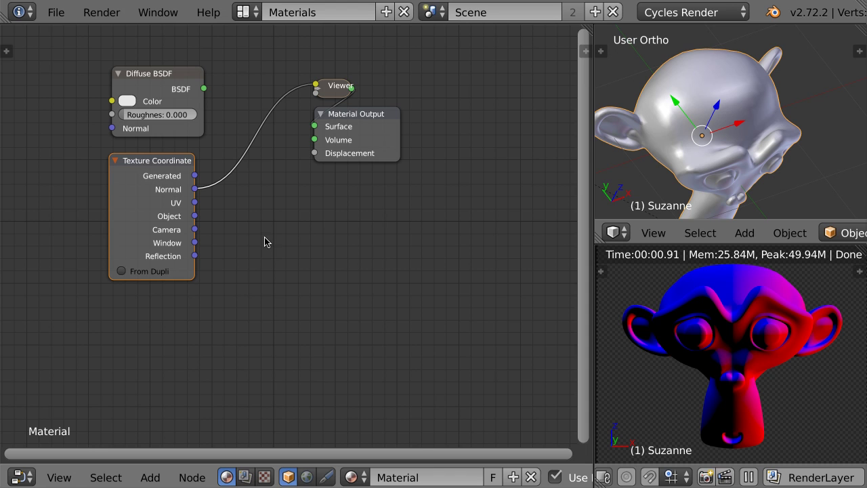
key(shift+a)
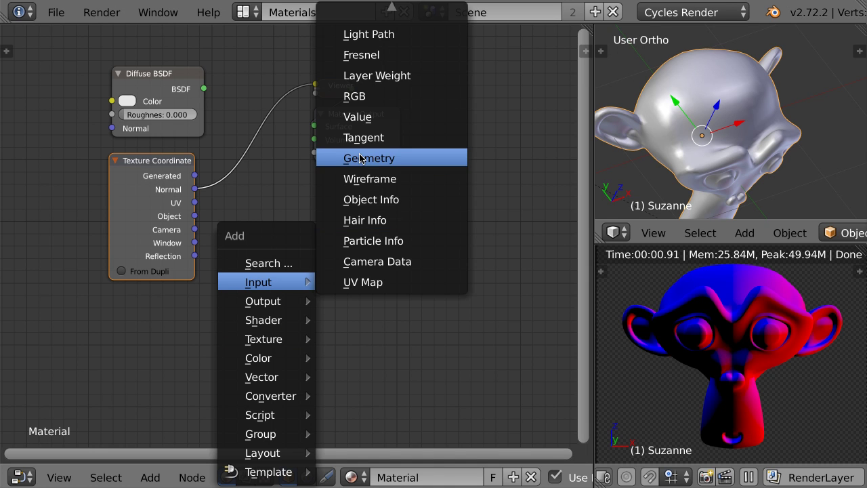
mouse_move(266, 282)
click(361, 157)
click(44, 371)
Link the Geometry node's Normal output to the Viewer for preview.
scroll(232, 344, up, 1)
middle_drag(232, 344, 327, 210)
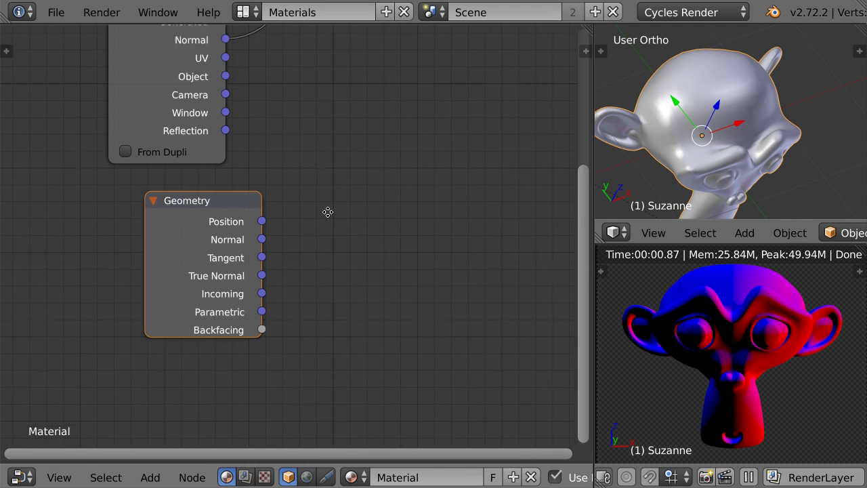
scroll(340, 277, up, 2)
scroll(341, 277, up, 1)
drag(258, 213, 341, 196)
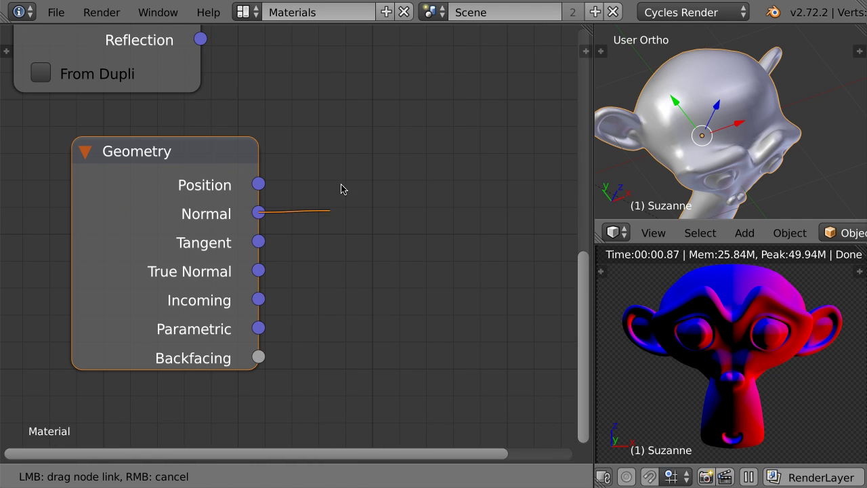
drag(258, 269, 370, 263)
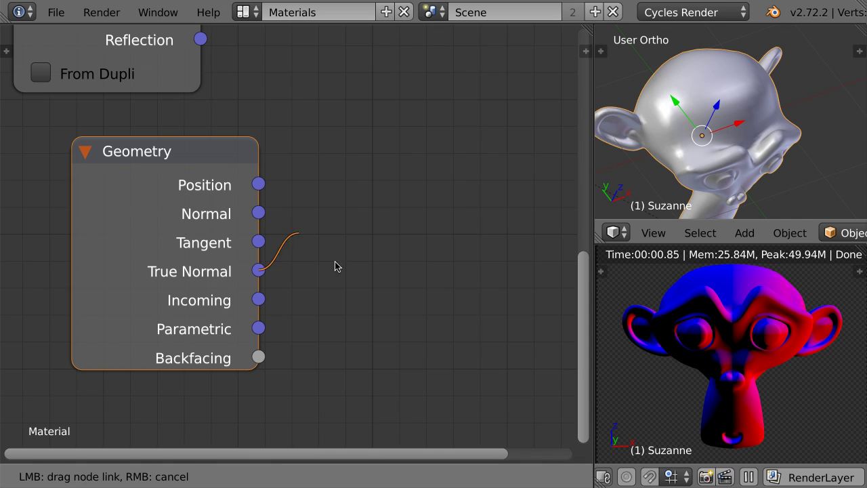
ctrl+shift+click(178, 147)
ctrl+shift+click(178, 147)
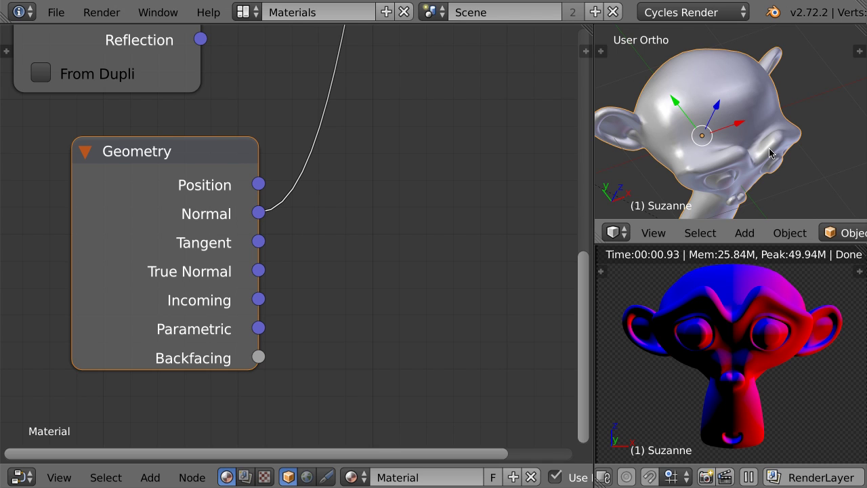
Move the Geometry node slightly left and up beside Texture Coordinate.
scroll(200, 208, down, 1)
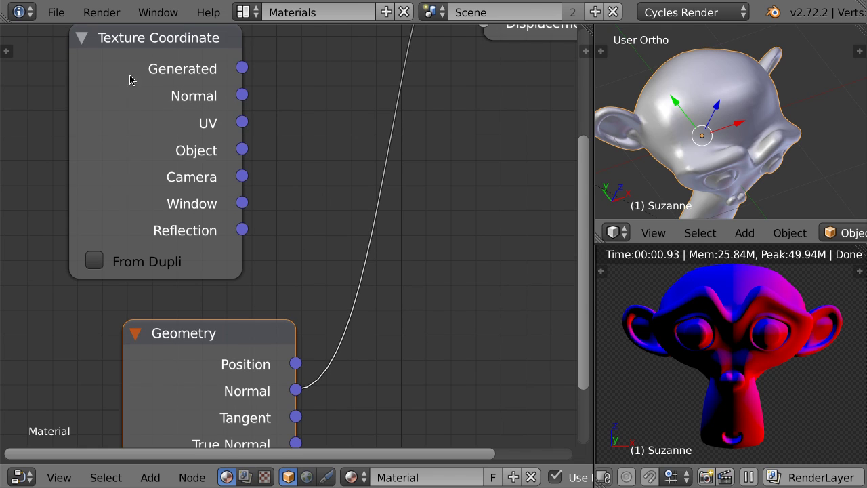
click(128, 54)
scroll(305, 243, down, 1)
click(210, 228)
key(g)
click(278, 261)
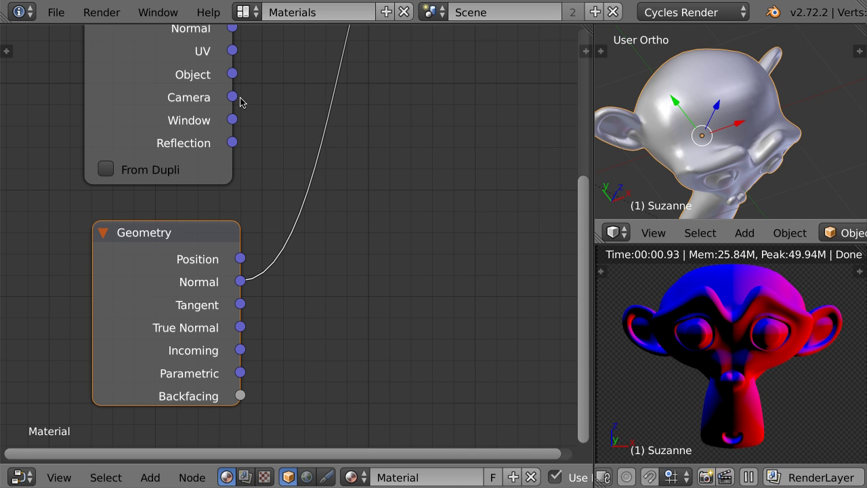
click(155, 78)
scroll(351, 106, down, 1)
scroll(386, 163, up, 2)
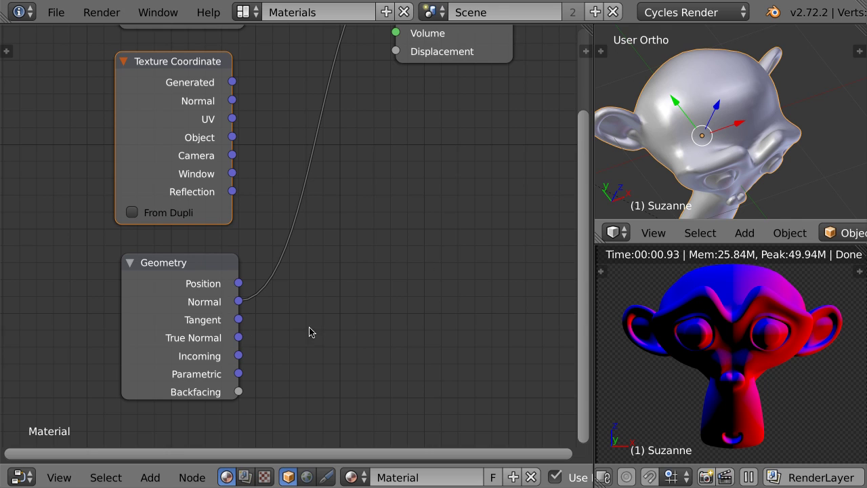
scroll(310, 331, up, 1)
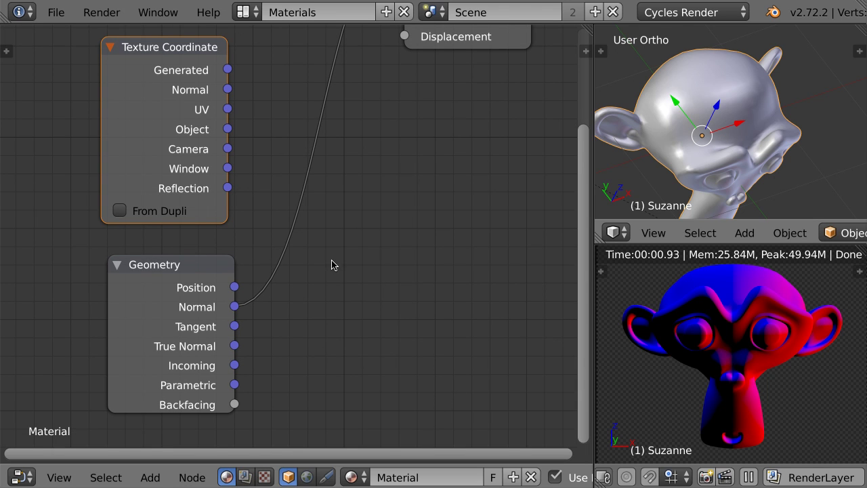
click(192, 266)
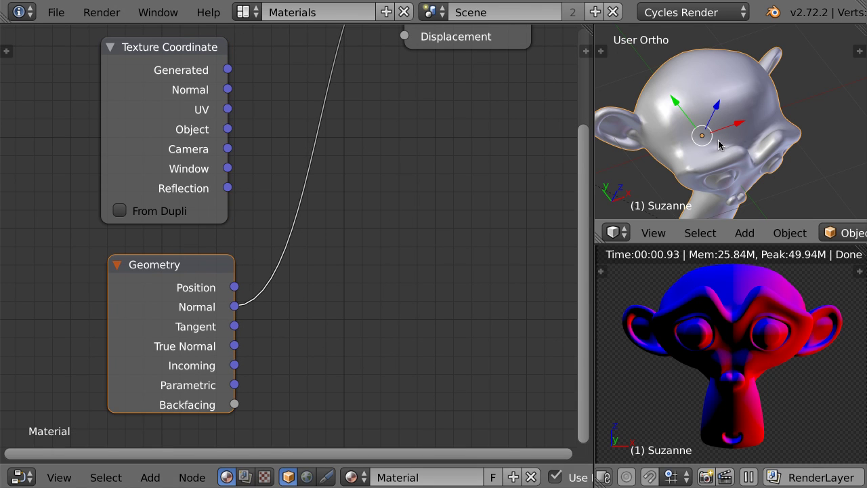
Link Texture Coordinate Normal into the Displacement input instead of Geometry Normal.
key(r)
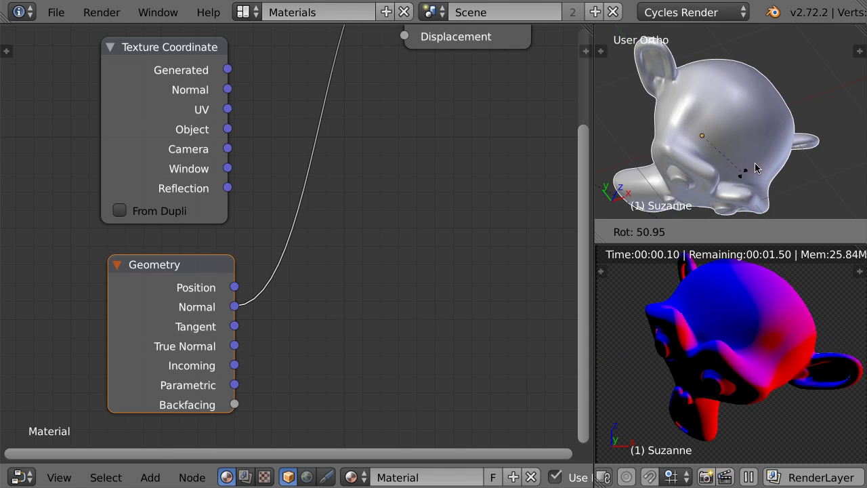
key(Return)
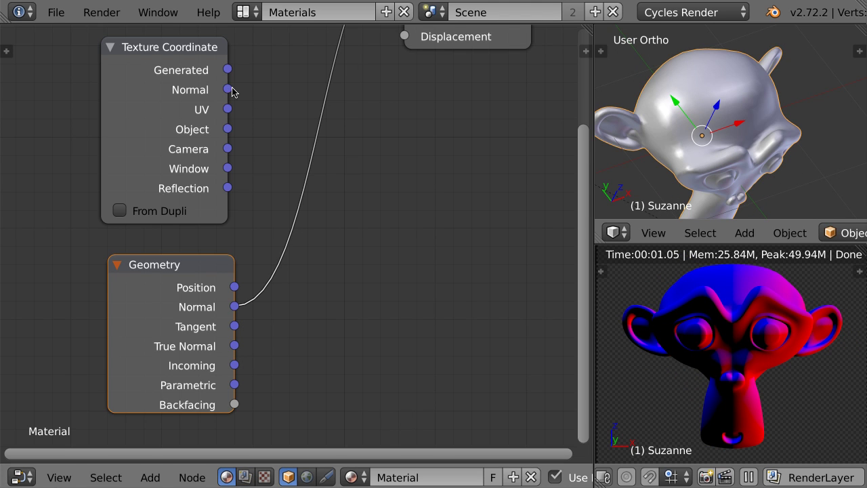
drag(227, 69, 171, 53)
click(171, 53)
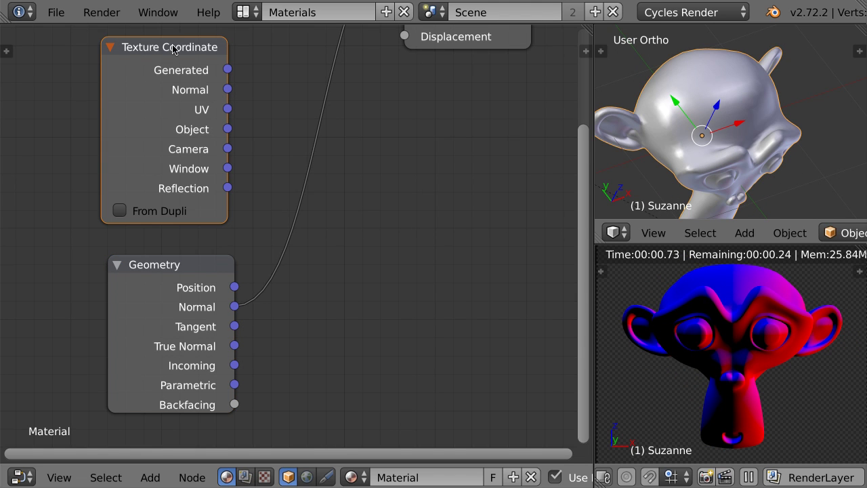
key(ctrl+shift+z)
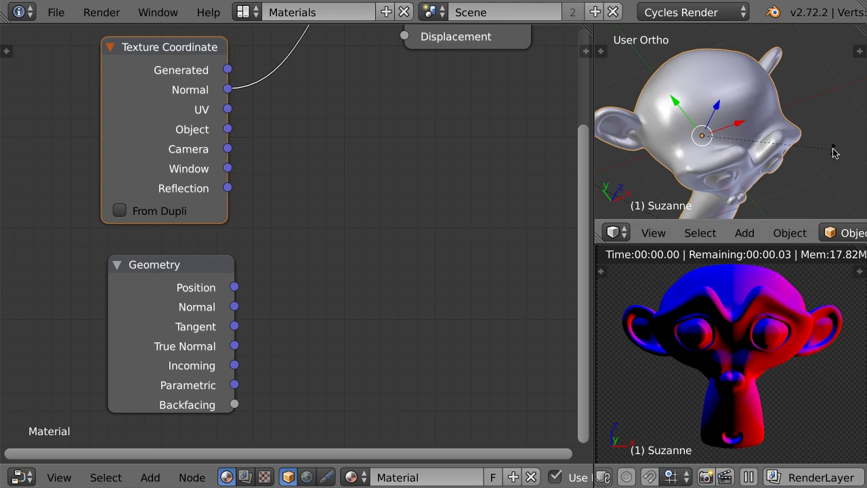
Rotate Suzanne to compare the normal colours, then clear the rotation with Alt+R.
key(r)
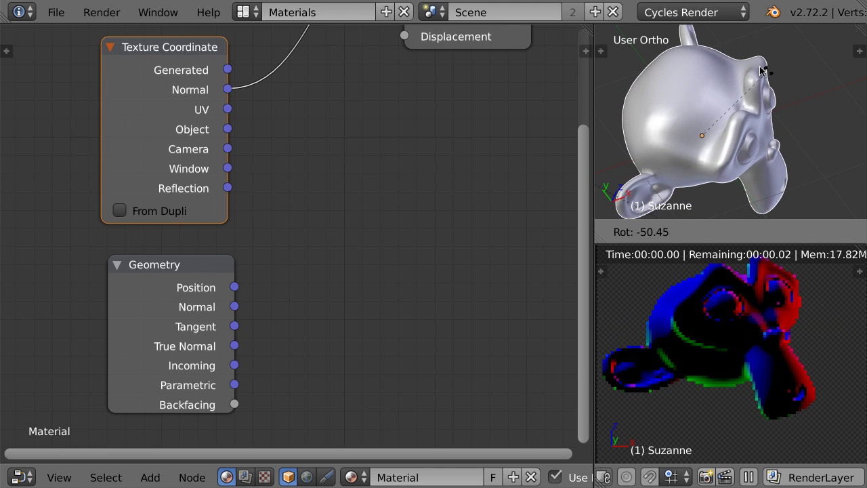
click(642, 92)
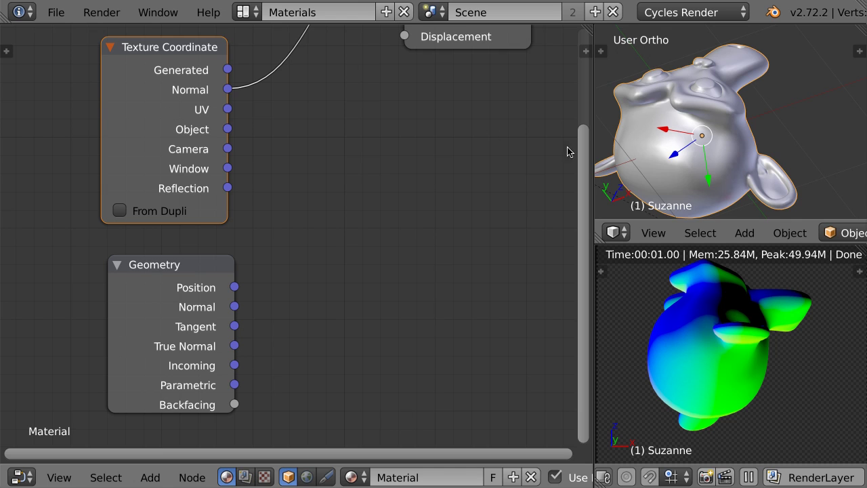
key(alt+r)
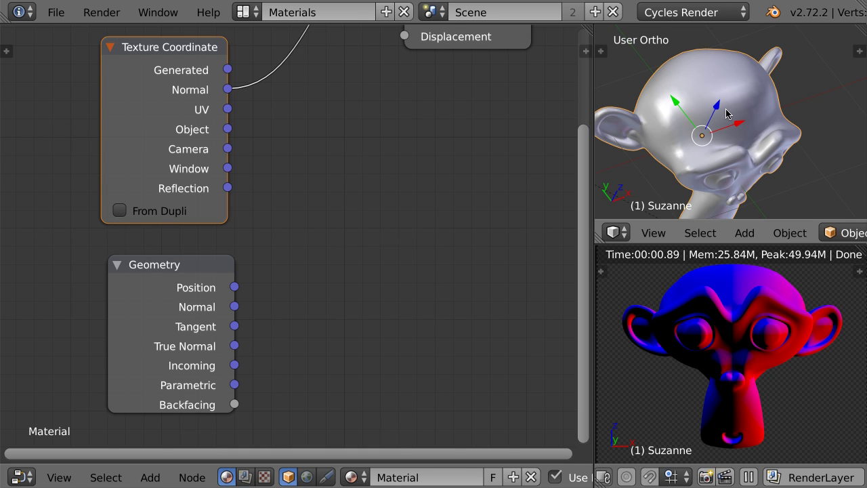
Replace the Texture Coordinate Normal link with Geometry Normal, then Tangent, then True Normal.
drag(157, 53, 158, 65)
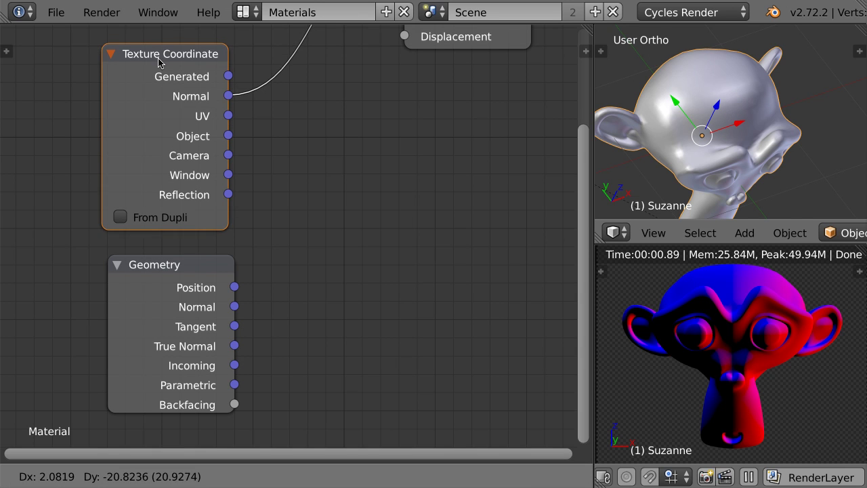
drag(230, 102, 319, 110)
mouse_move(234, 307)
mouse_down()
mouse_move(309, 292)
mouse_move(136, 265)
mouse_up()
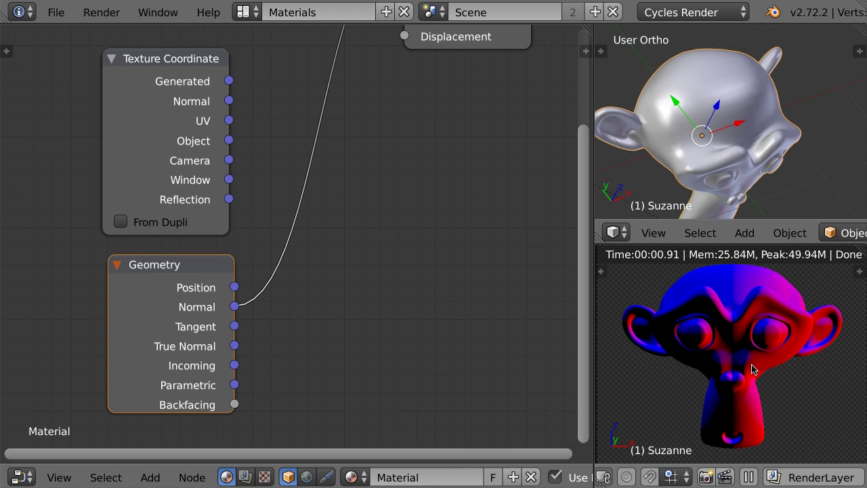
ctrl+shift+click(183, 269)
ctrl+shift+click(184, 271)
Zoom and orbit the rendered preview to inspect the normal colours on Suzanne.
scroll(764, 377, up, 2)
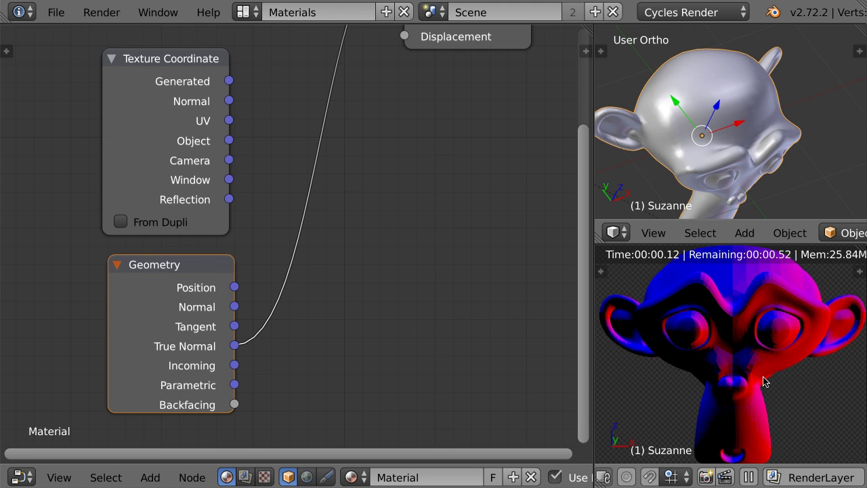
scroll(706, 311, down, 3)
mouse_move(715, 332)
middle_down()
mouse_move(758, 366)
mouse_move(750, 381)
middle_up()
scroll(756, 383, up, 4)
scroll(749, 379, up, 3)
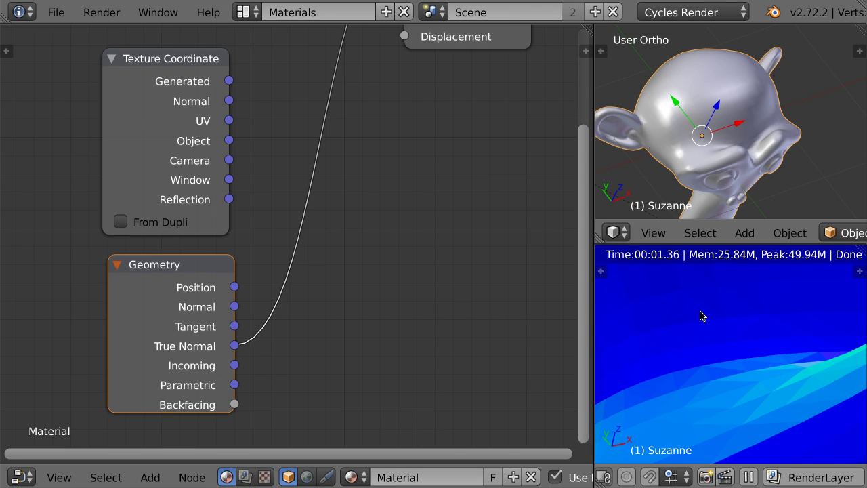
Cycle the feed through Geometry Normal and Tangent back to True Normal, then restore solid shading.
key(ctrl+z)
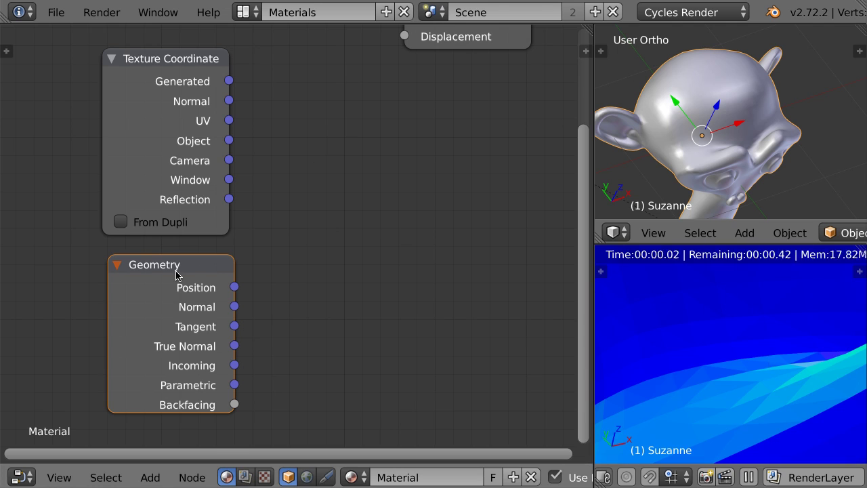
key(ctrl+z)
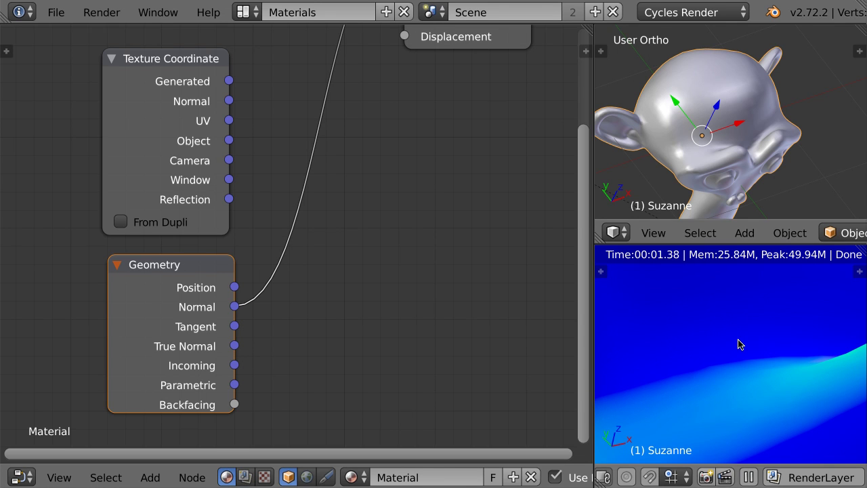
key(ctrl+z)
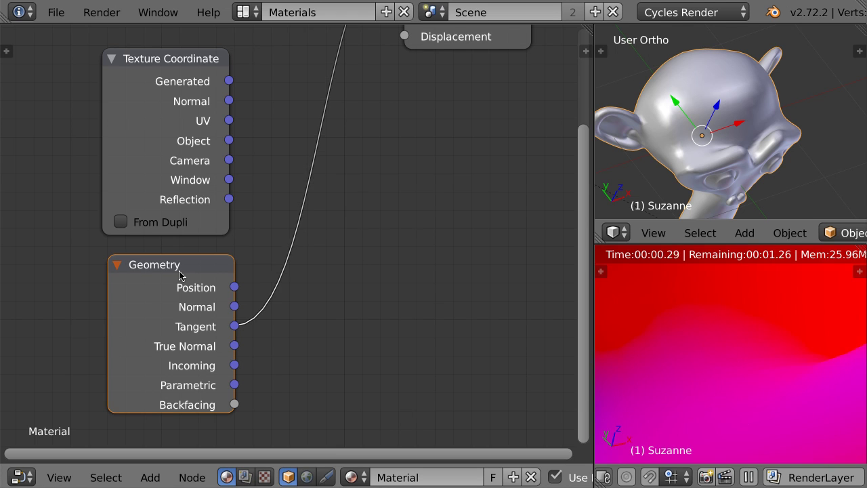
key(ctrl+z)
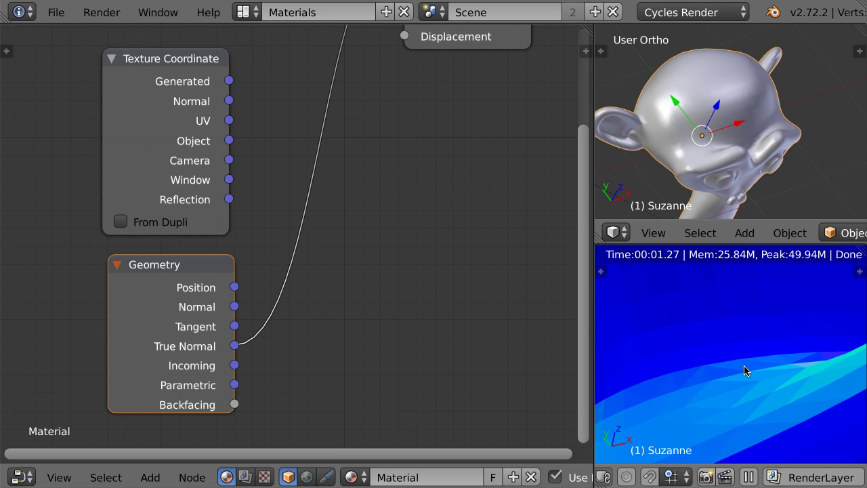
key(shift+z)
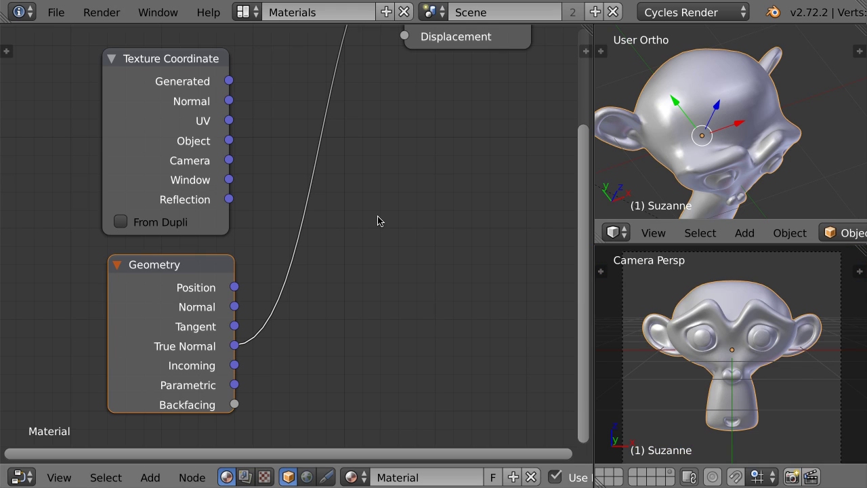